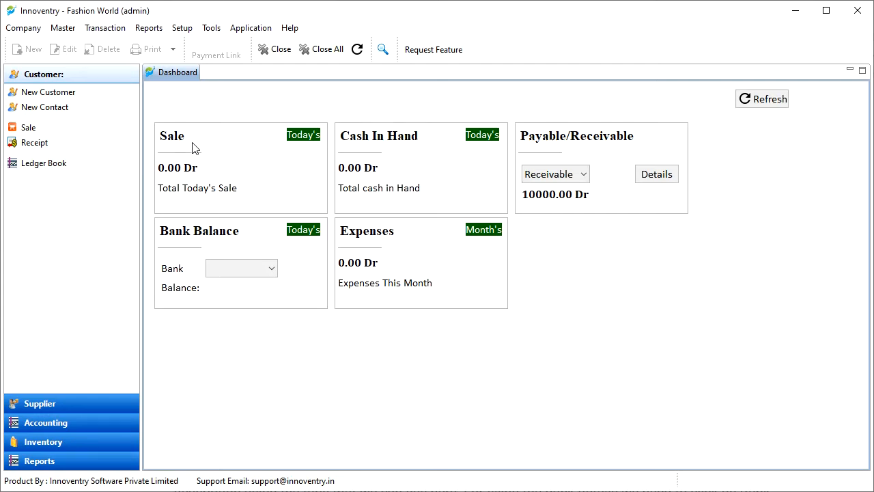
pyautogui.click(103, 30)
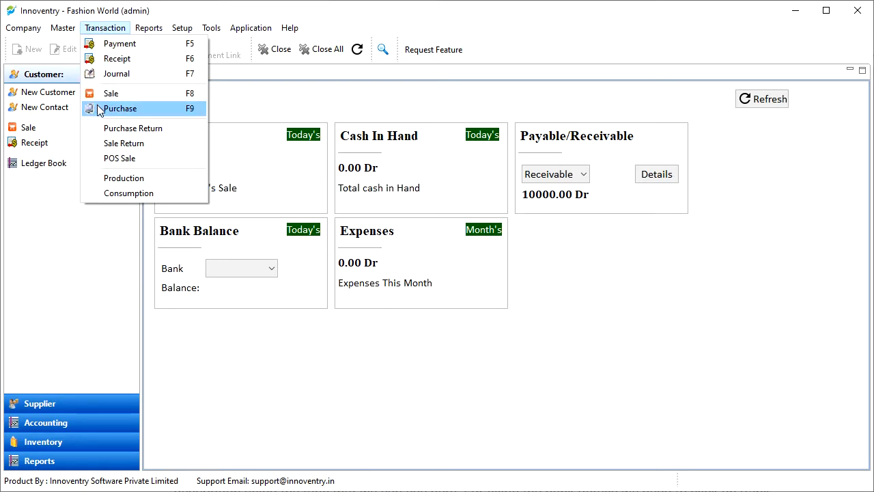
pyautogui.click(121, 108)
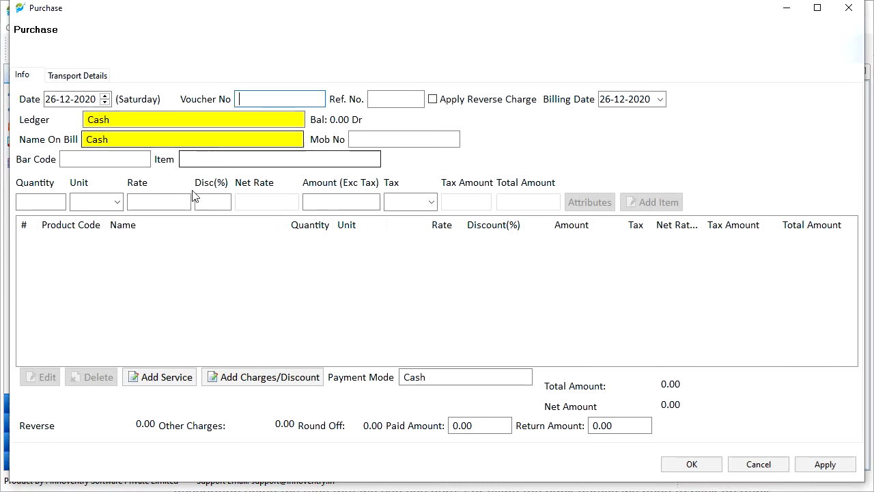
pyautogui.click(849, 8)
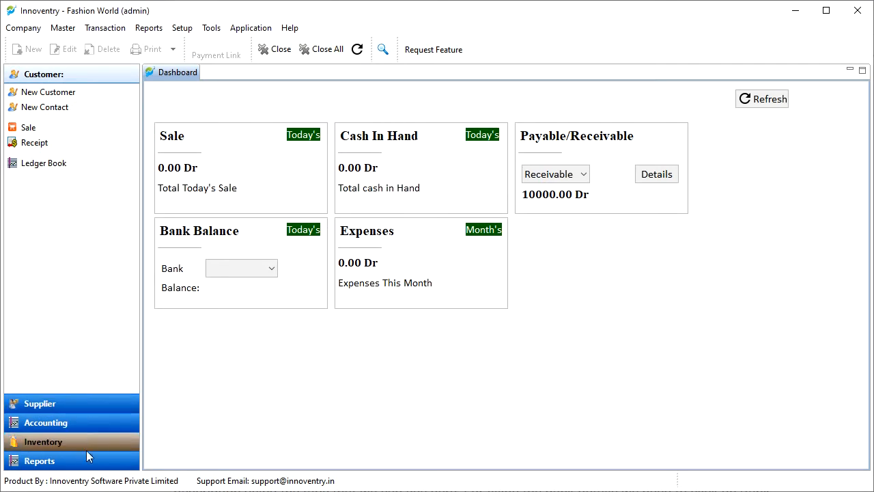
pyautogui.click(86, 404)
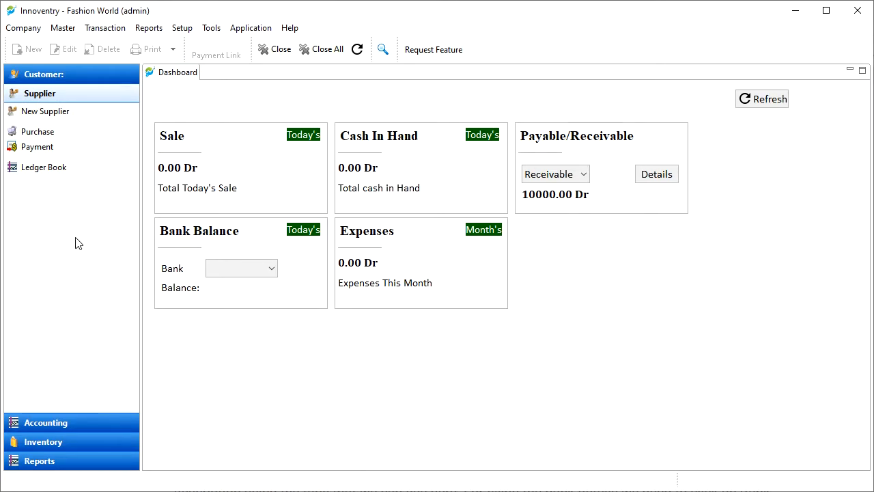
pyautogui.click(51, 136)
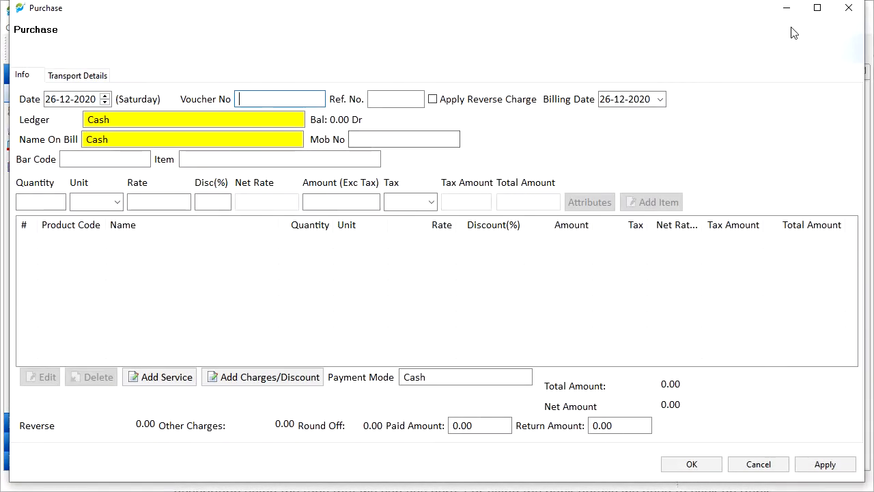
pyautogui.click(848, 12)
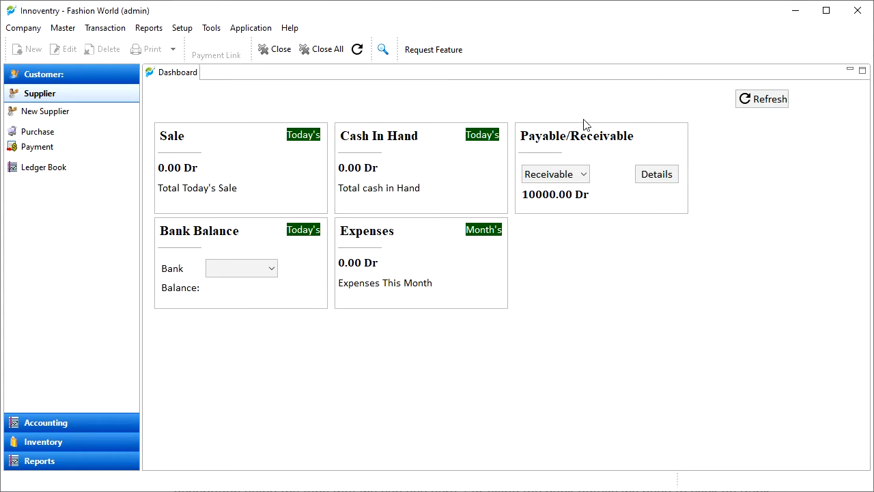
# Open a new purchase voucher and choose Akash Enterprises as its ledger.
pyautogui.press('F9')
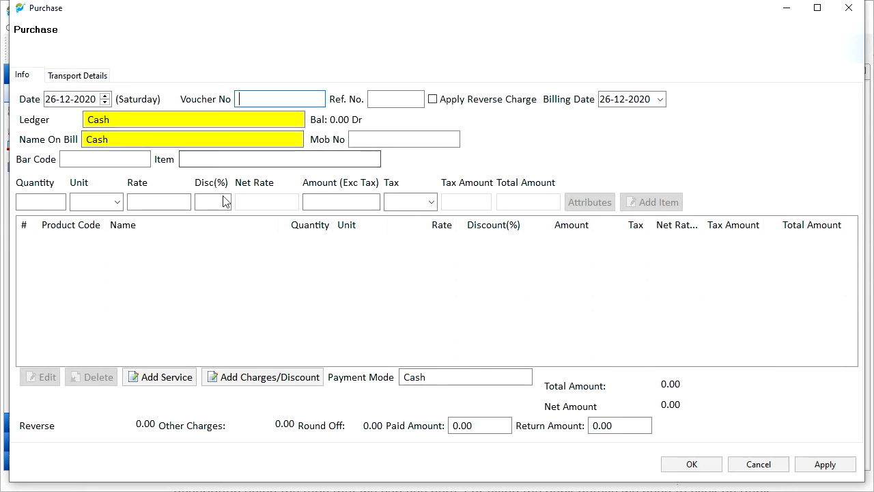
pyautogui.click(200, 120)
pyautogui.moveTo(194, 120); pyautogui.dragTo(86, 120)
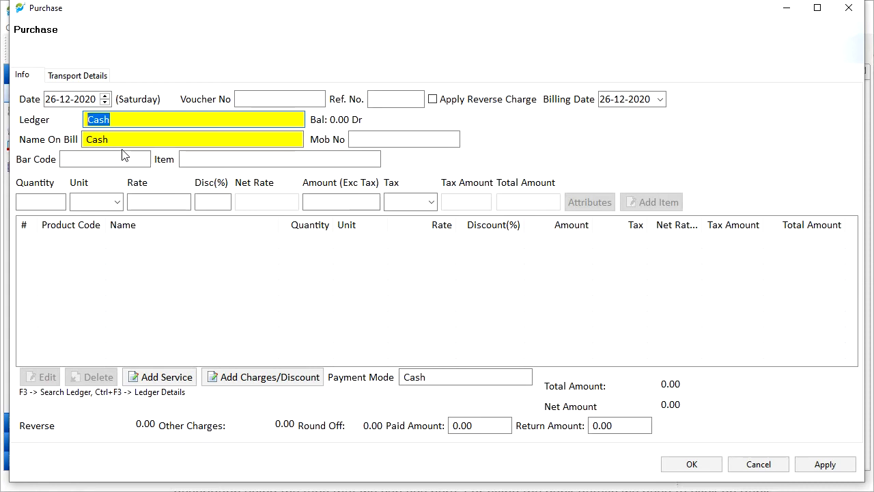
pyautogui.write('a')
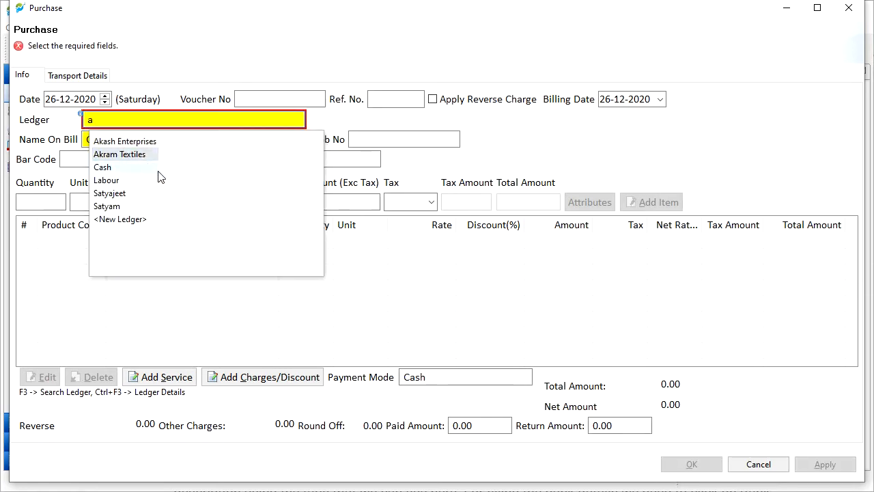
pyautogui.press('Down')
pyautogui.press('Down')
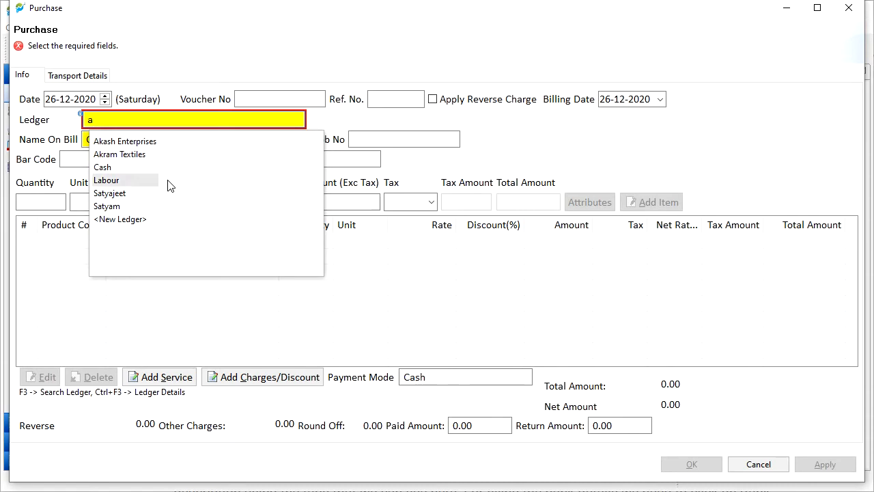
pyautogui.press('Up')
pyautogui.press('Up')
pyautogui.write('k')
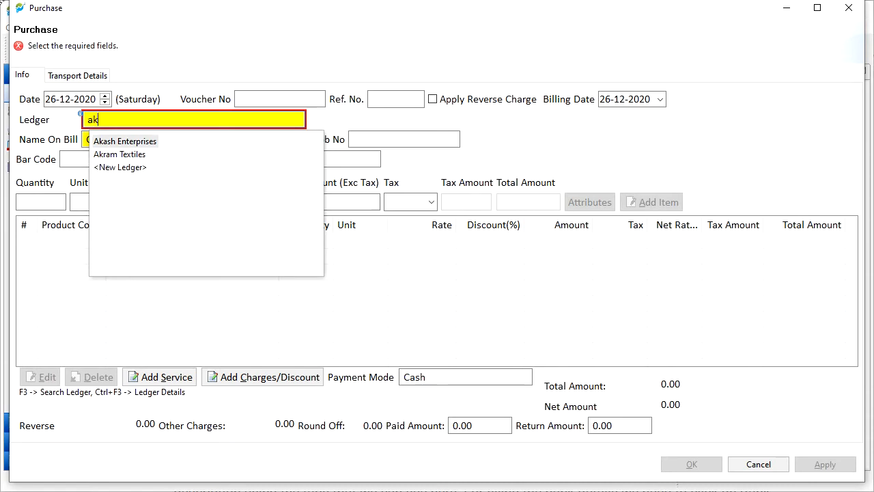
pyautogui.press('Down')
pyautogui.press('Up')
pyautogui.press('Down')
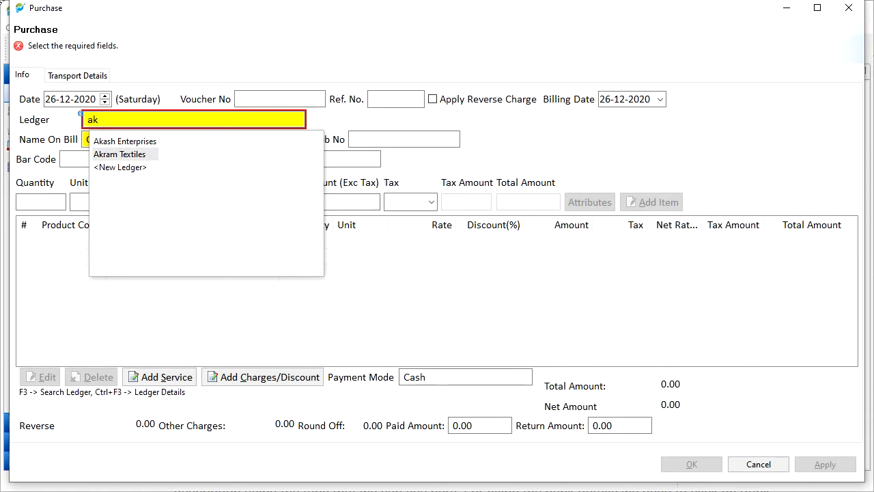
pyautogui.press('Up')
pyautogui.press('Return')
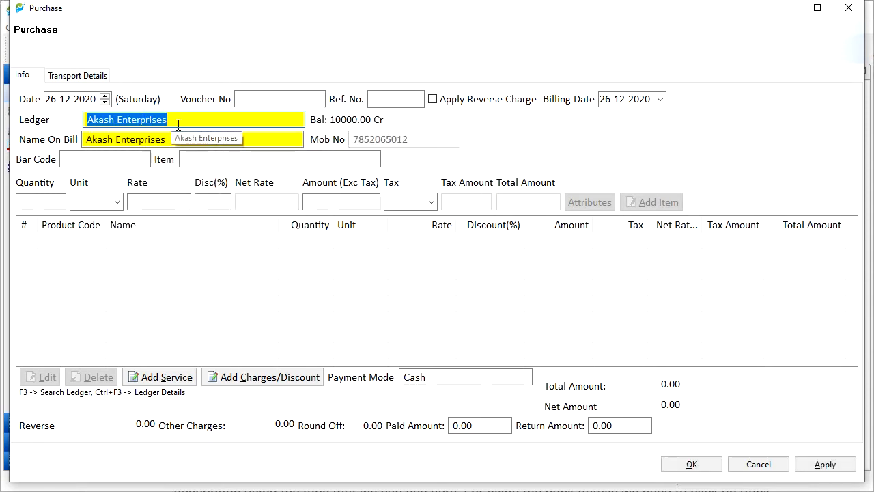
pyautogui.write('new')
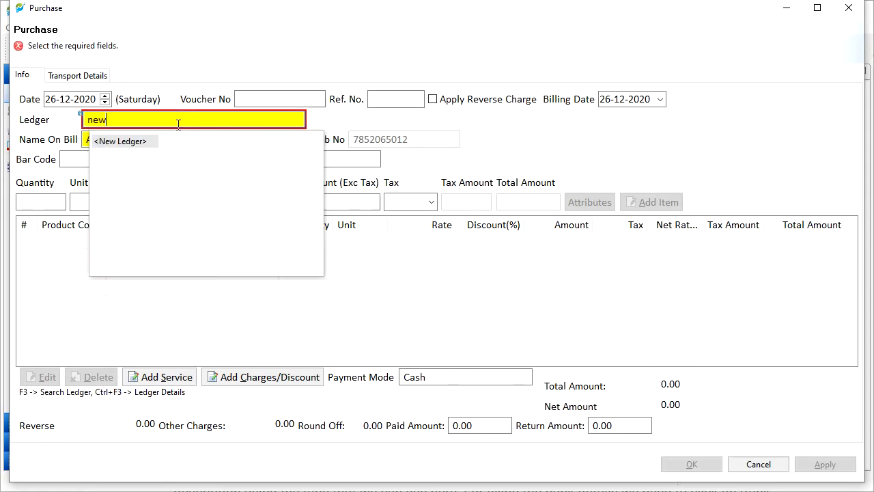
pyautogui.press('Return')
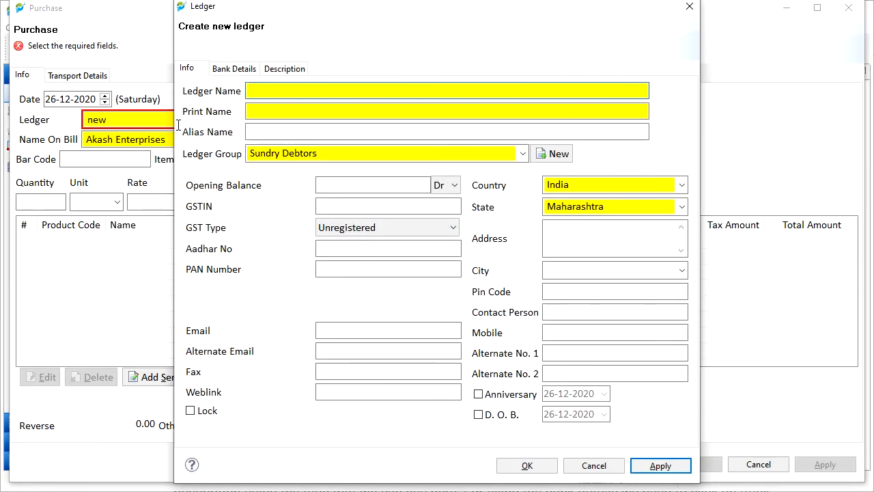
pyautogui.click(521, 154)
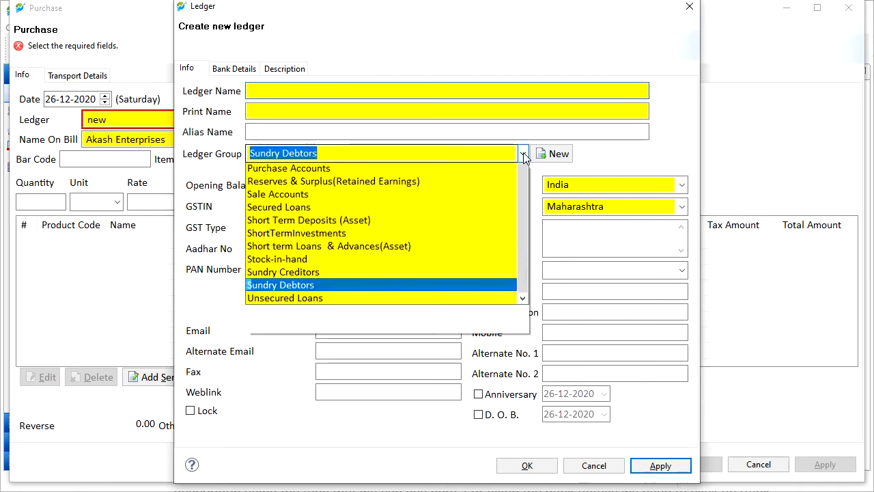
pyautogui.click(461, 428)
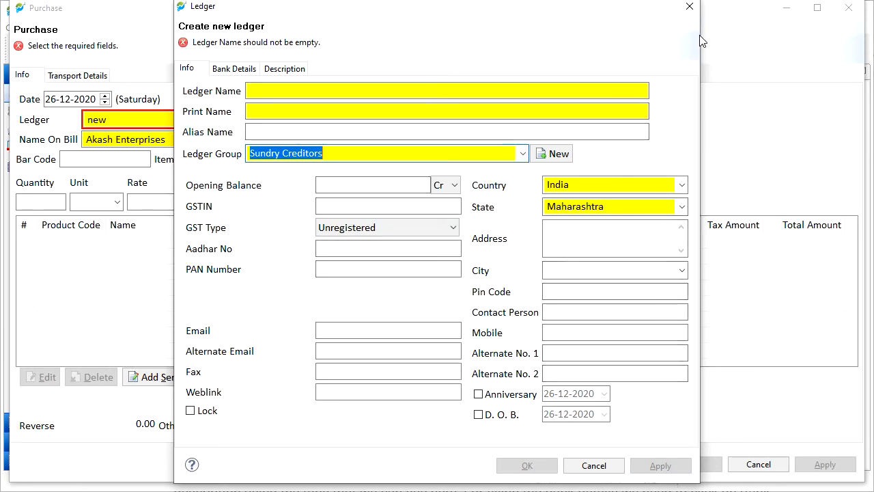
pyautogui.click(690, 8)
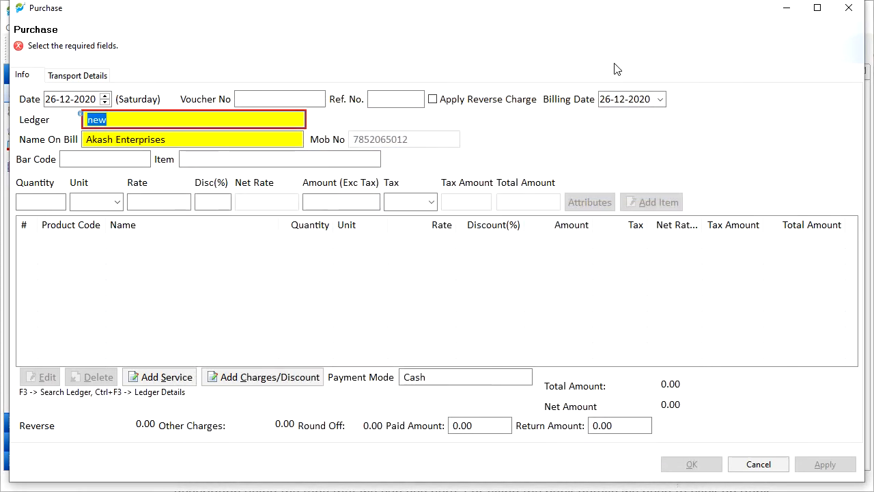
# Reselect the existing Akash Enterprises ledger for the purchase, leaving the voucher number blank.
pyautogui.write('ak')
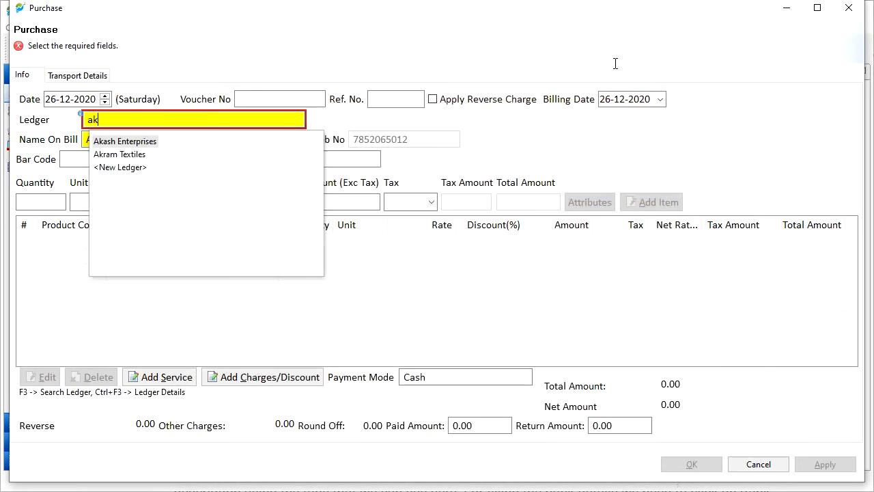
pyautogui.press('Return')
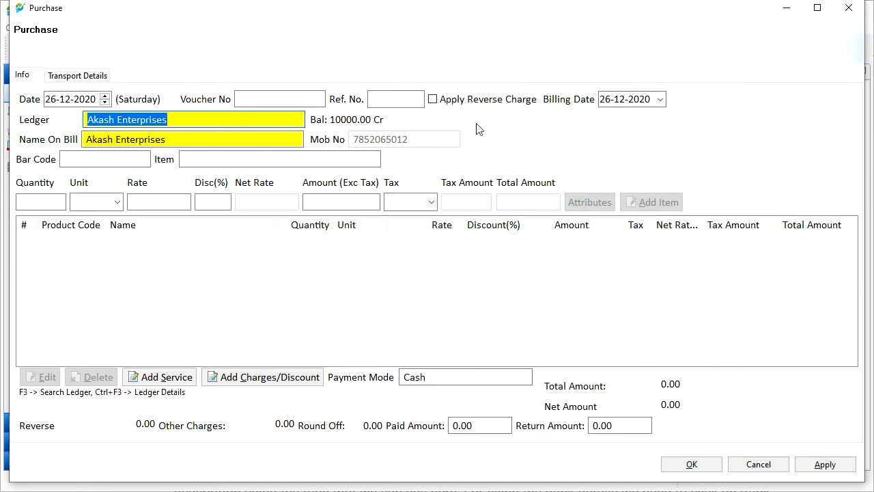
pyautogui.click(207, 136)
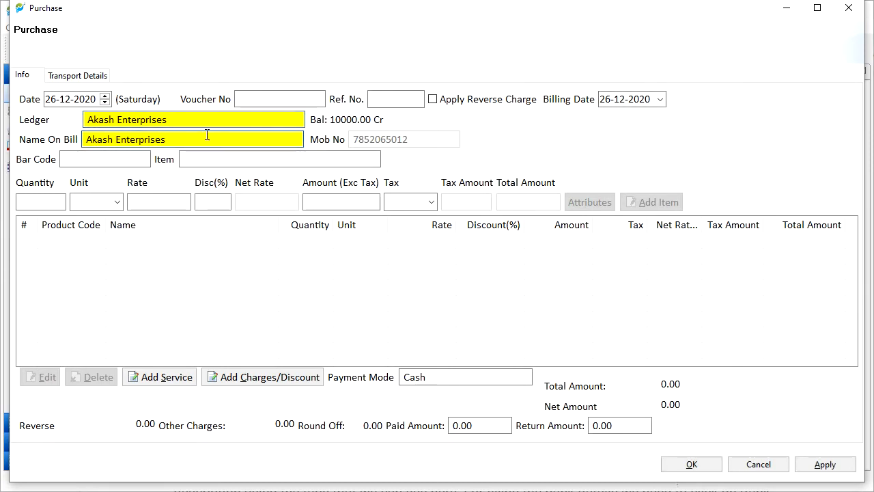
pyautogui.write('e')
pyautogui.click(247, 99)
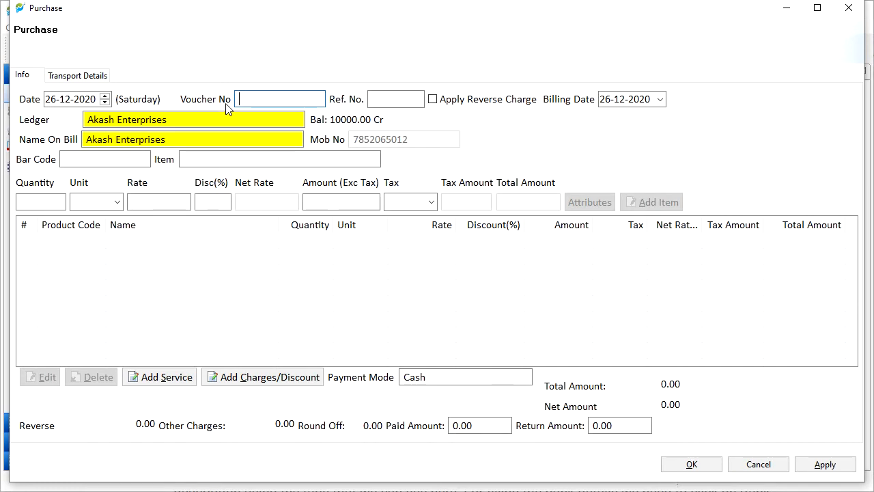
# Choose T Shirts as the item for the purchase entry line.
pyautogui.click(204, 157)
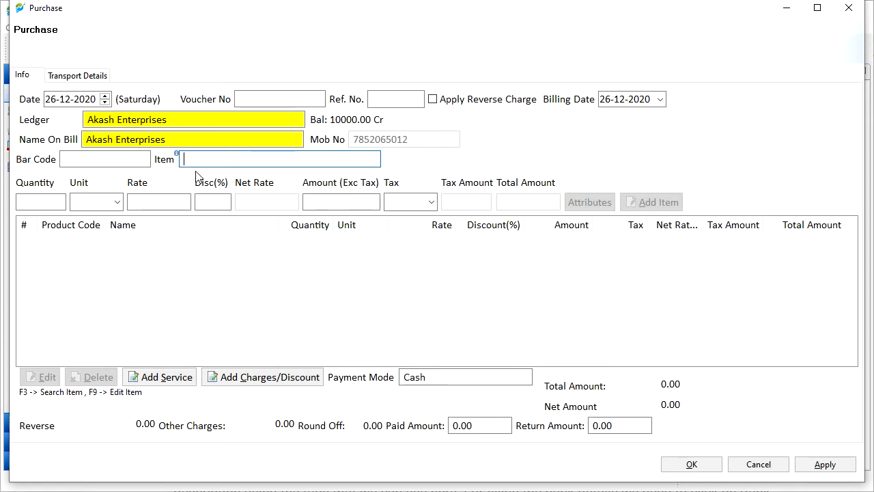
pyautogui.write('t')
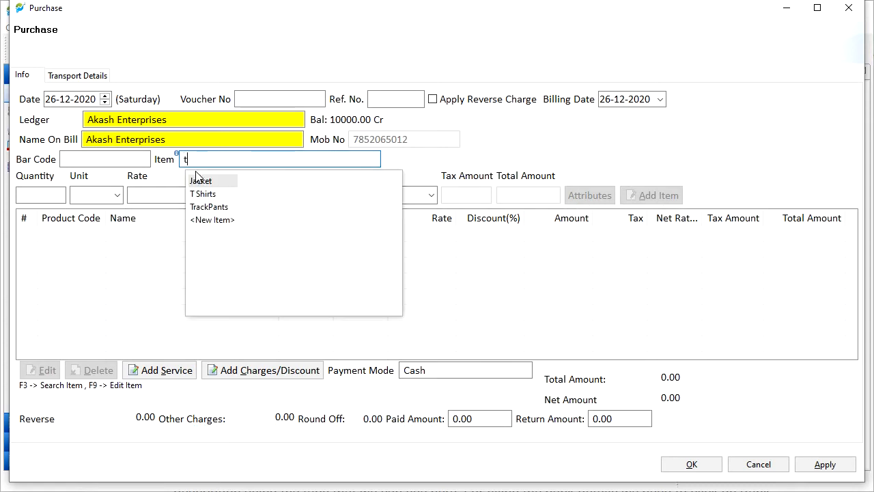
pyautogui.press('Down')
pyautogui.press('Down')
pyautogui.press('Up')
pyautogui.press('Up')
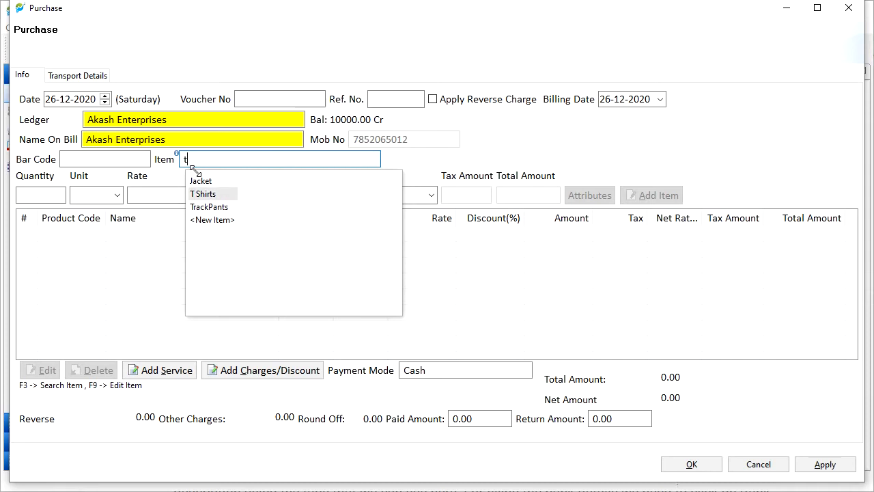
pyautogui.press('Down')
pyautogui.press('Down')
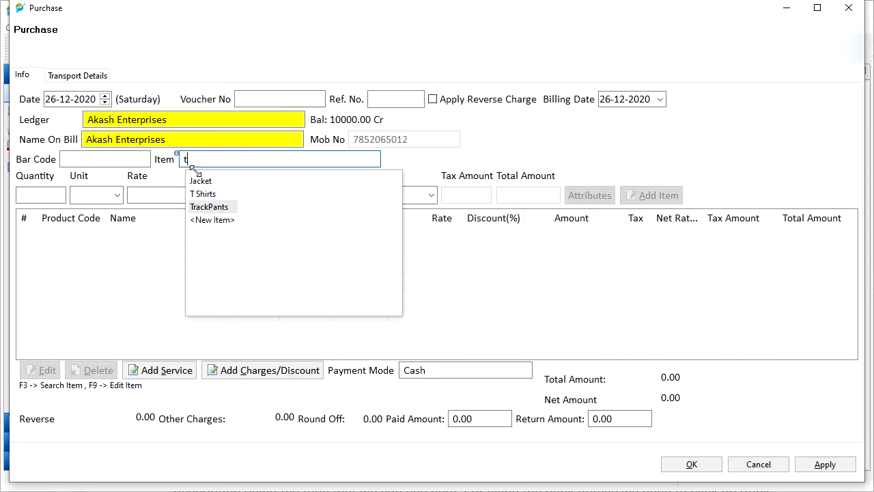
pyautogui.press('Up')
pyautogui.press('Return')
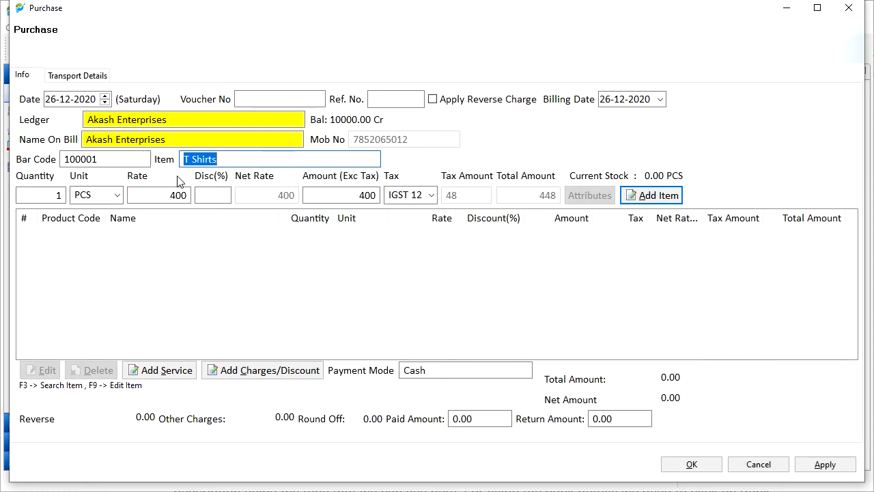
pyautogui.write('new')
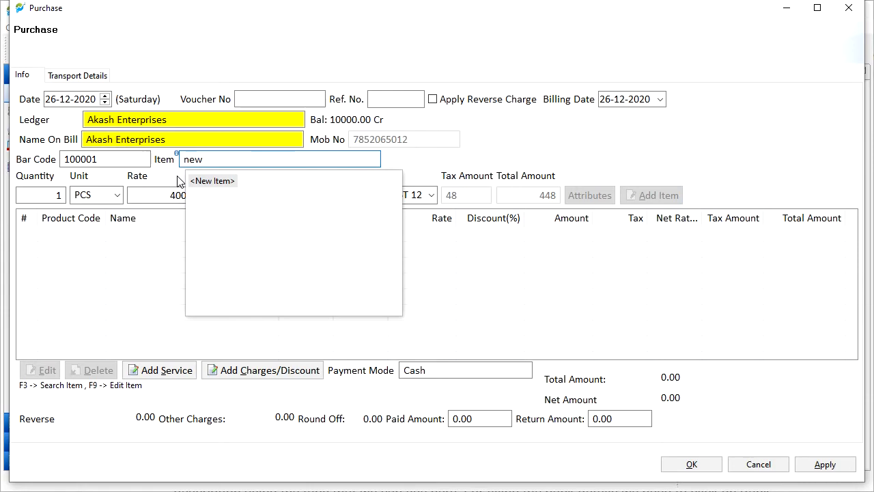
pyautogui.press('Return')
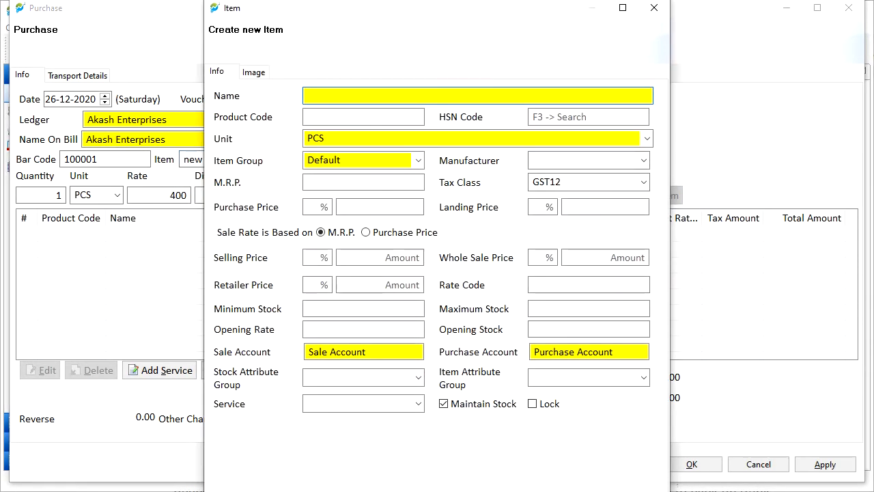
pyautogui.moveTo(367, 482); pyautogui.dragTo(369, 476)
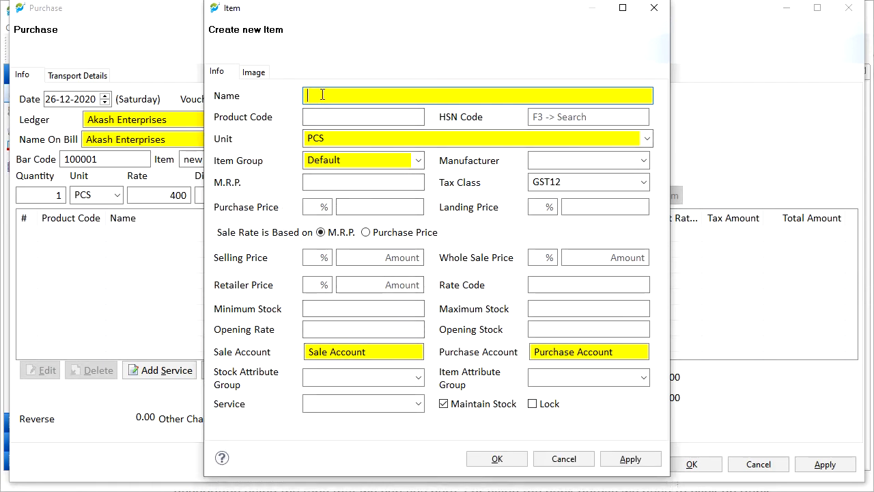
pyautogui.click(322, 117)
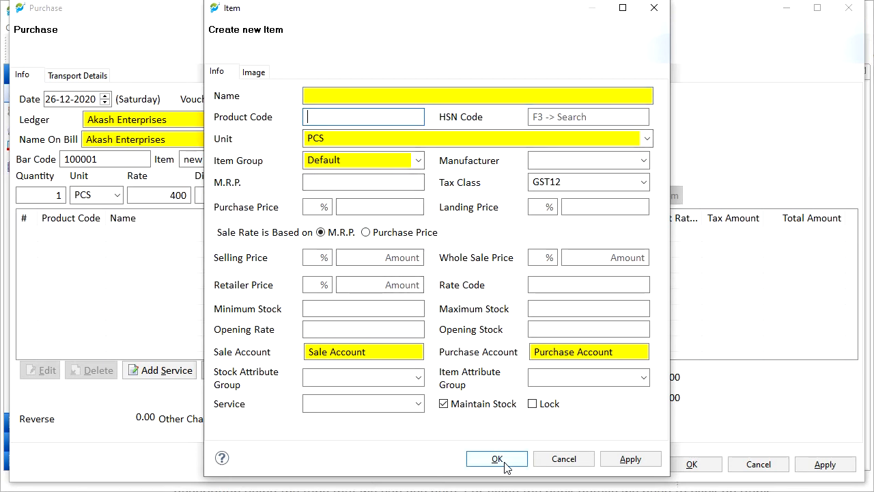
pyautogui.click(576, 462)
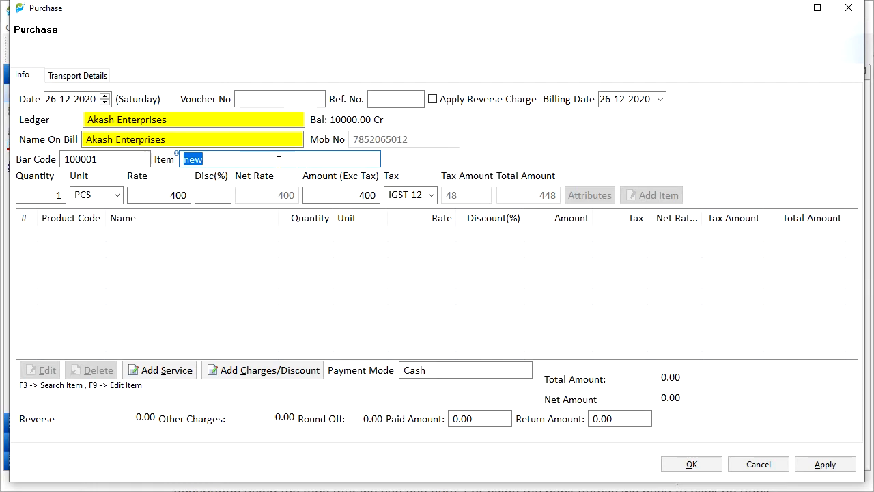
# Look up the purchase item in the item search with the filter "t" and pick T Shirts.
pyautogui.press('F3')
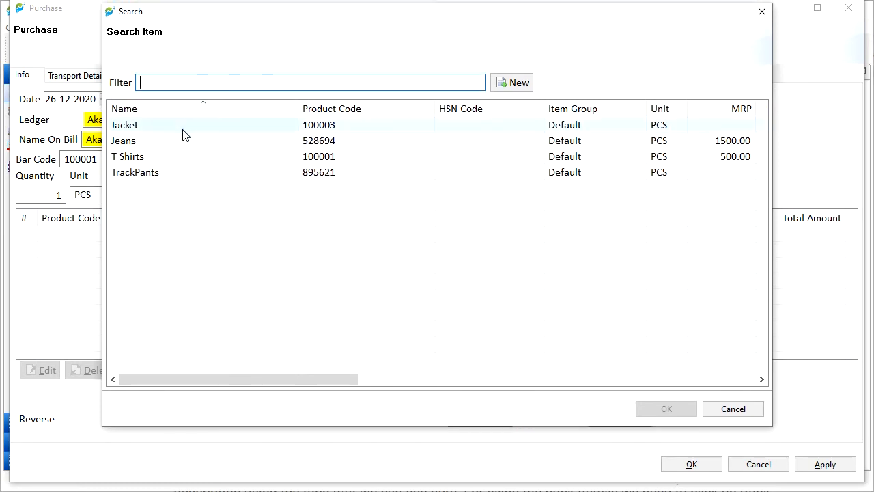
pyautogui.write('t')
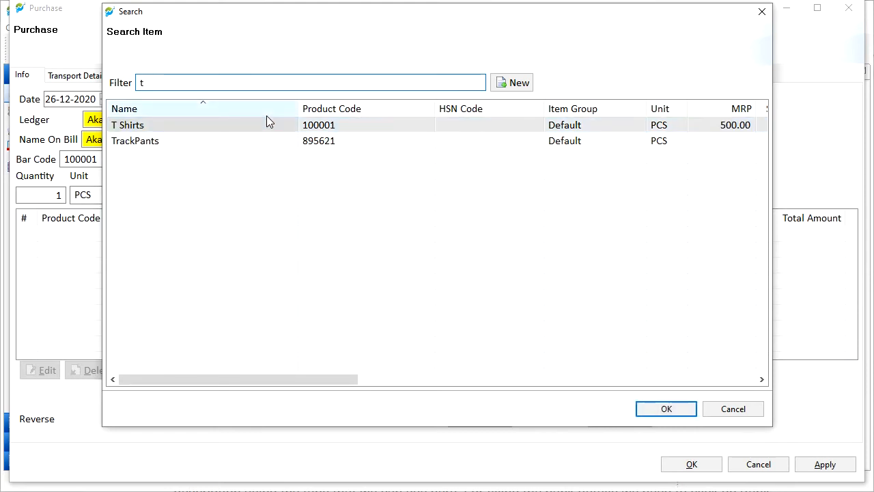
pyautogui.press('Return')
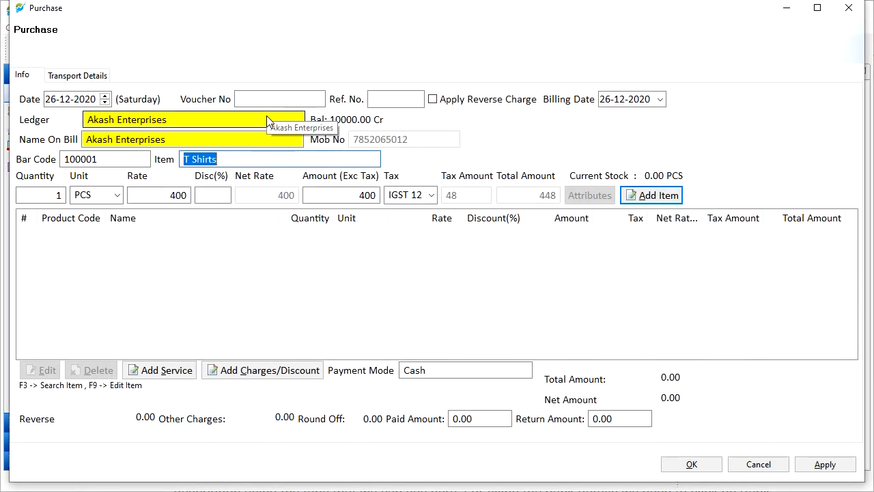
# Set the T Shirts quantity to 5, keeping PCS as the unit and leaving the discount blank.
pyautogui.click(58, 197)
pyautogui.press('BackSpace')
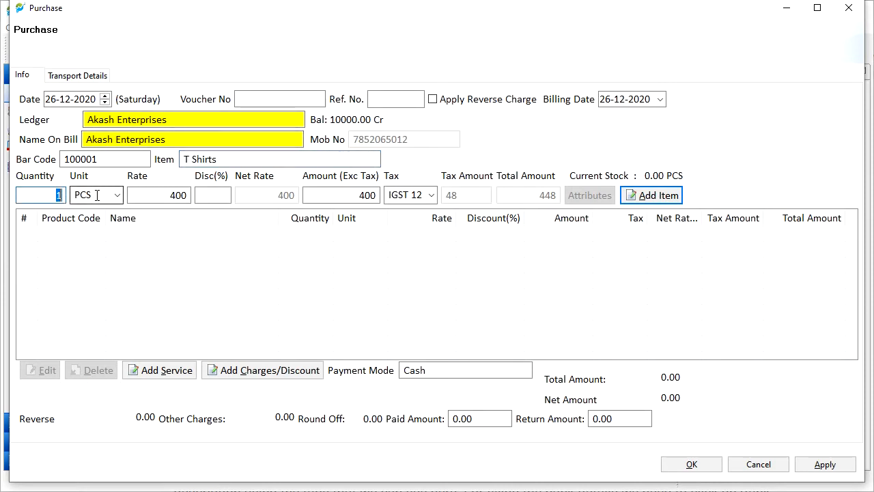
pyautogui.write('5')
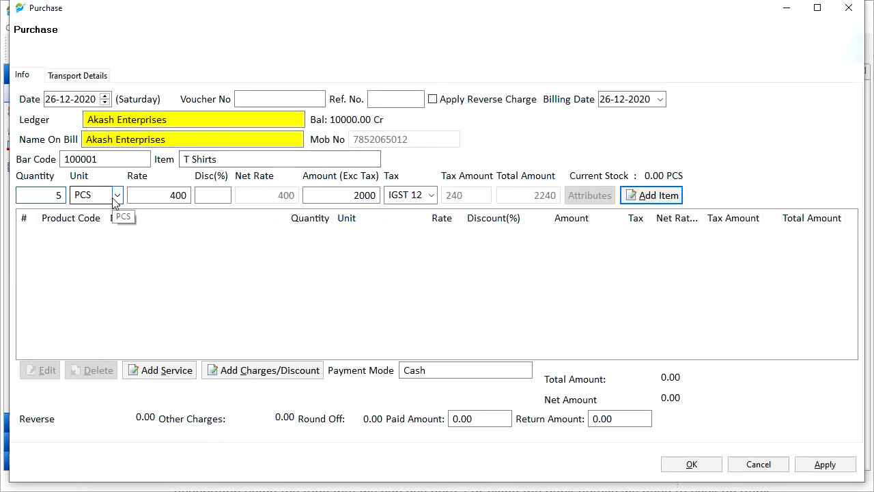
pyautogui.click(116, 196)
pyautogui.click(117, 197)
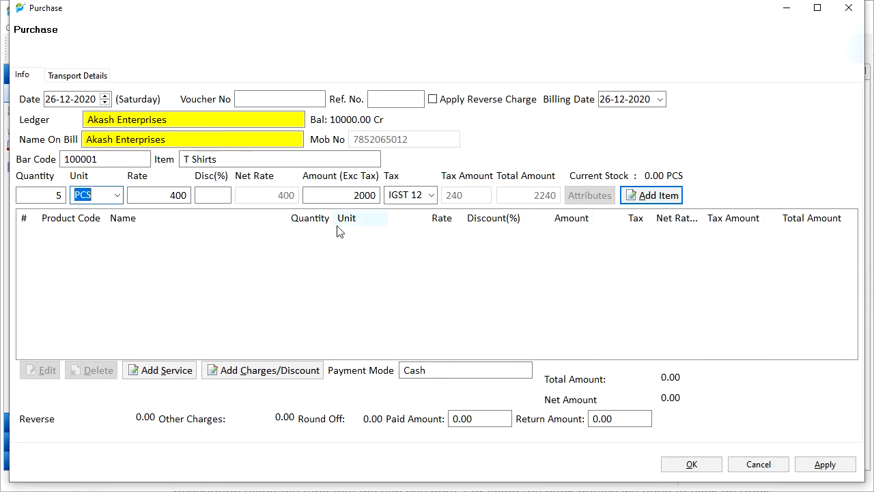
pyautogui.click(220, 196)
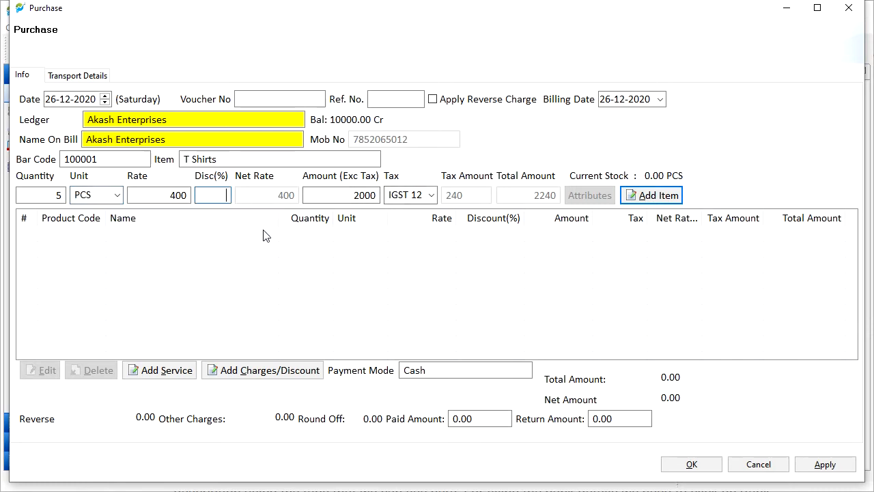
# Apply GST 12 as the tax on T Shirts and add the item to the purchase.
pyautogui.click(431, 196)
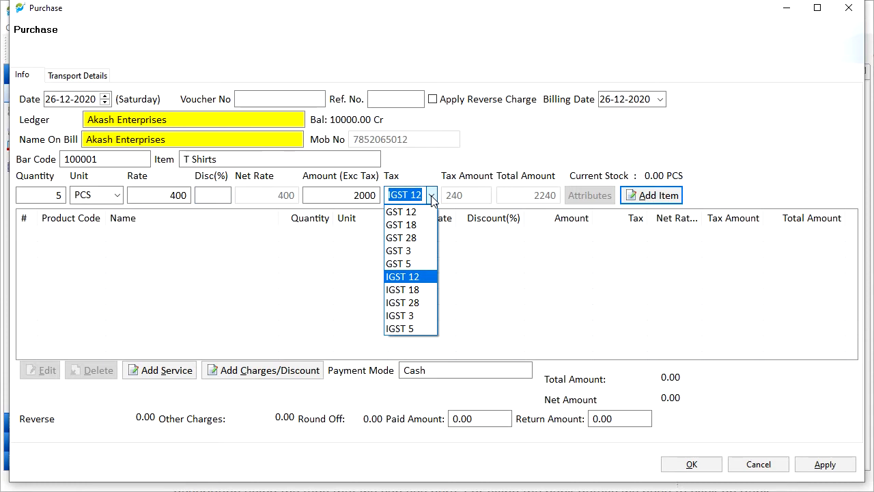
pyautogui.click(427, 213)
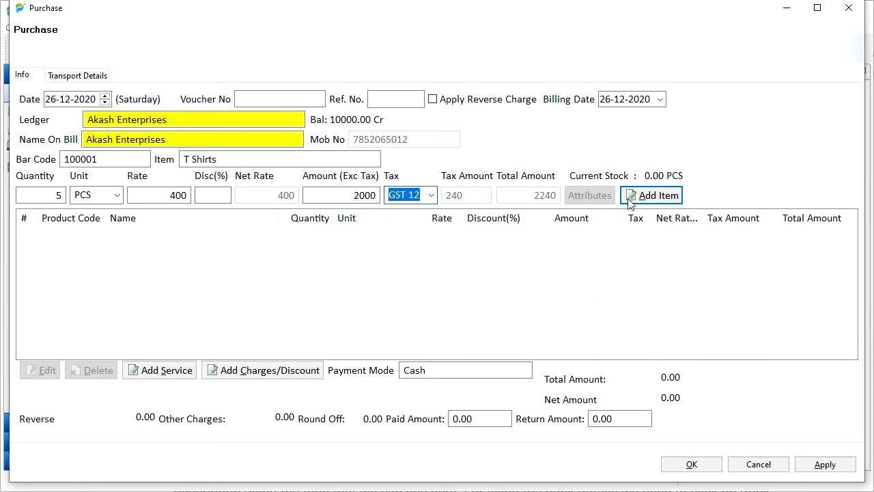
pyautogui.click(673, 198)
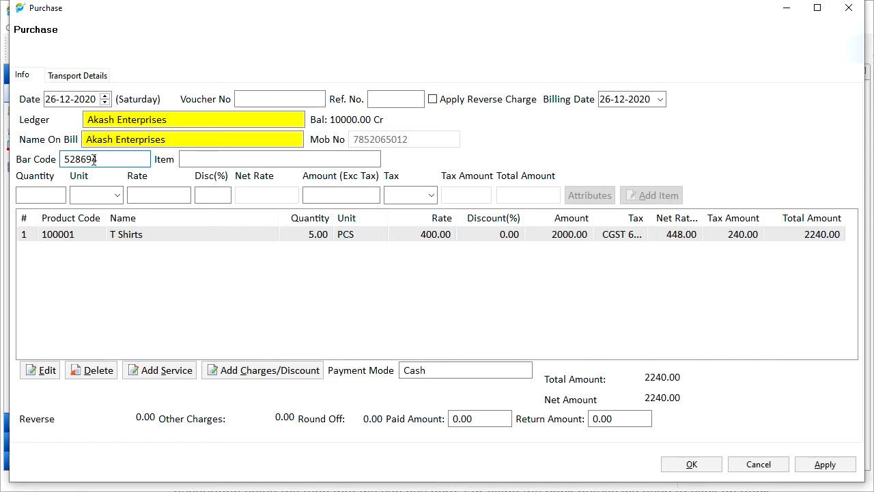
# Add Jeans to the purchase by bar code 528694 and change that line's quantity to 5.
pyautogui.press('Return')
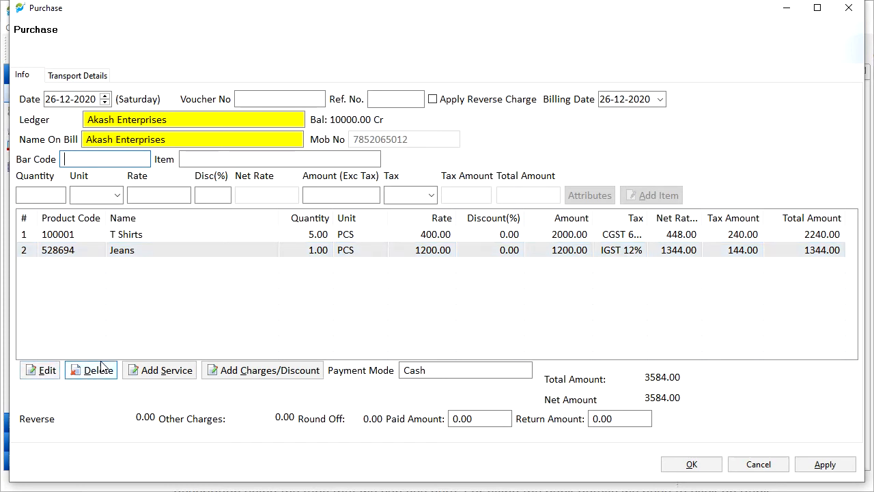
pyautogui.click(141, 253)
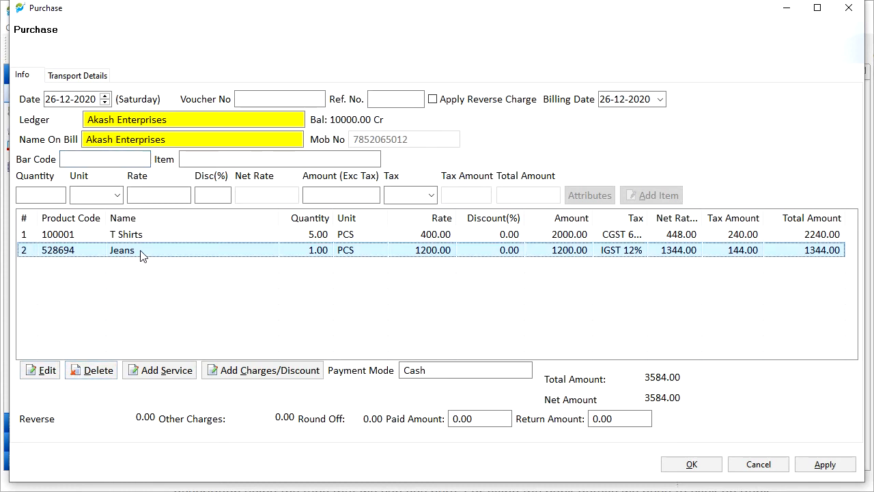
pyautogui.click(48, 372)
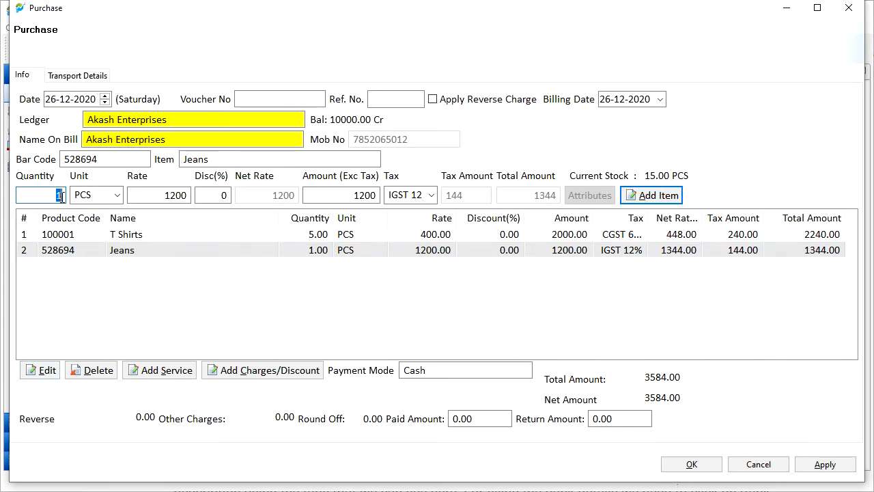
pyautogui.write('5')
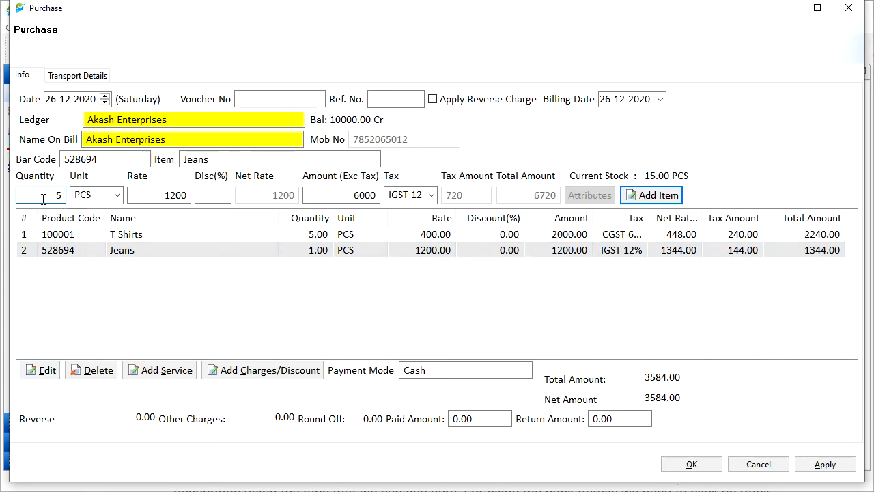
pyautogui.click(649, 196)
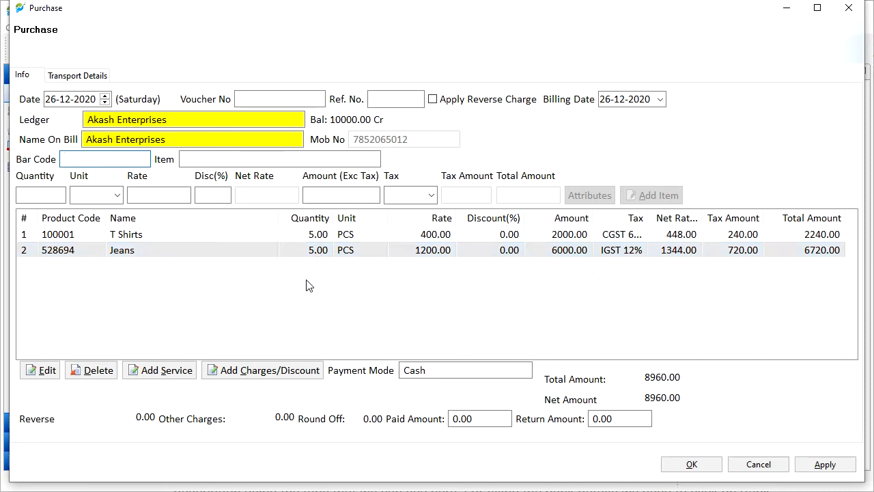
# Delete the Jeans line from the purchase, and open the service entry form and close it without adding a service.
pyautogui.click(148, 253)
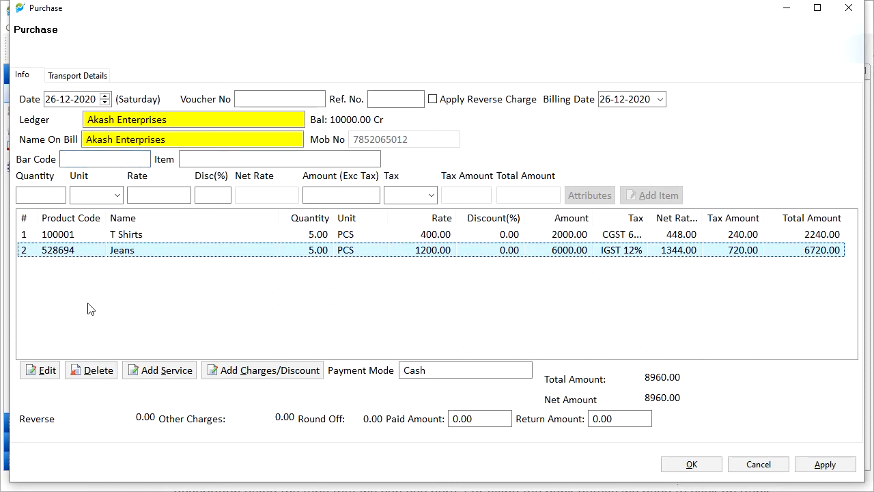
pyautogui.click(98, 371)
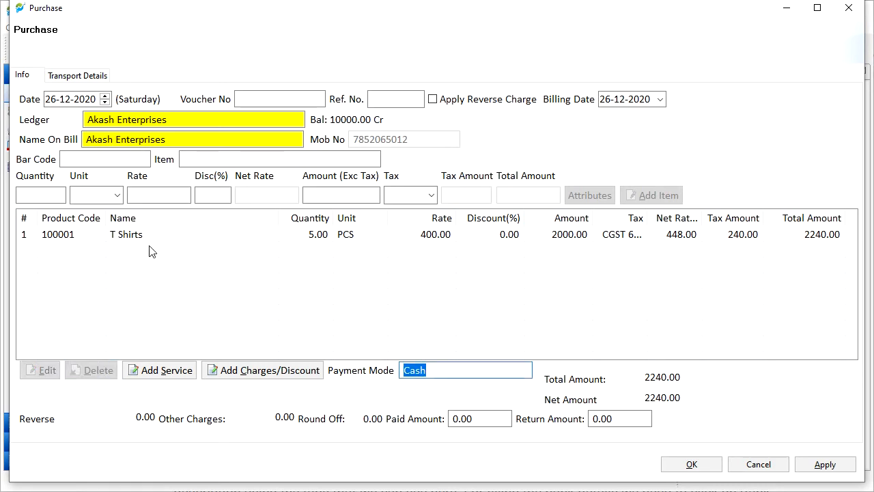
pyautogui.click(174, 377)
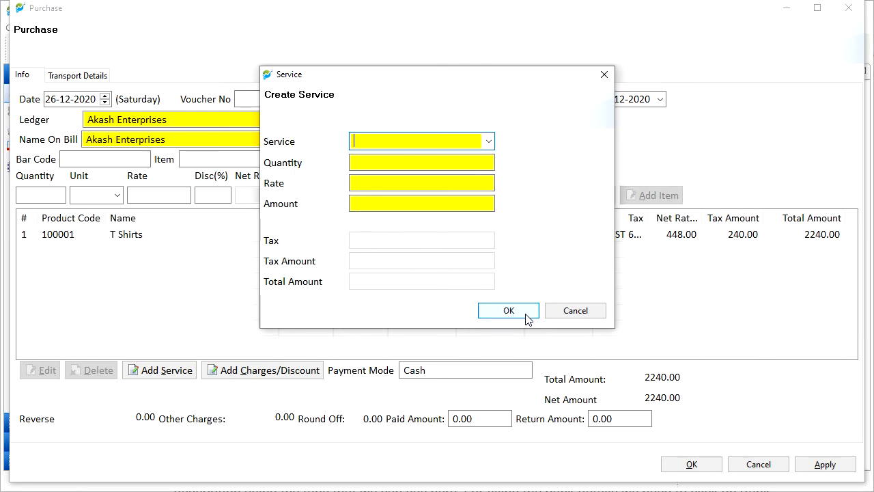
pyautogui.click(609, 76)
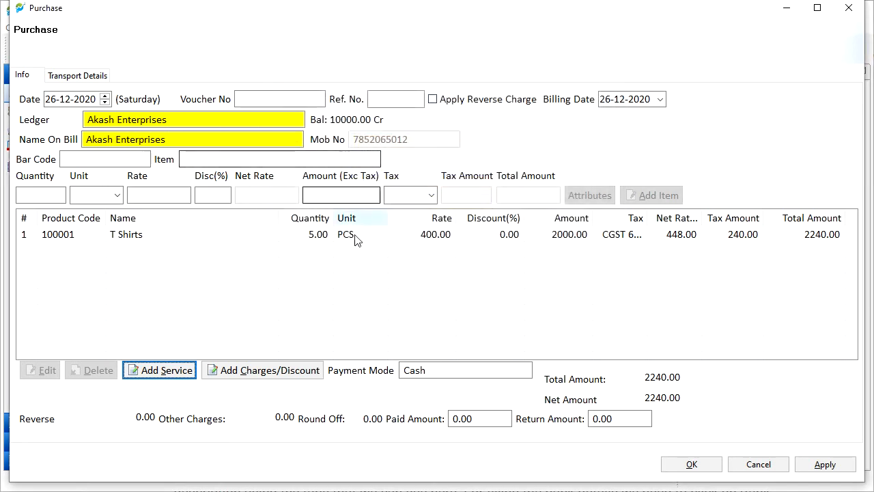
# Set the payment mode to Paytm, leaving the paid amount at 0.00.
pyautogui.click(439, 370)
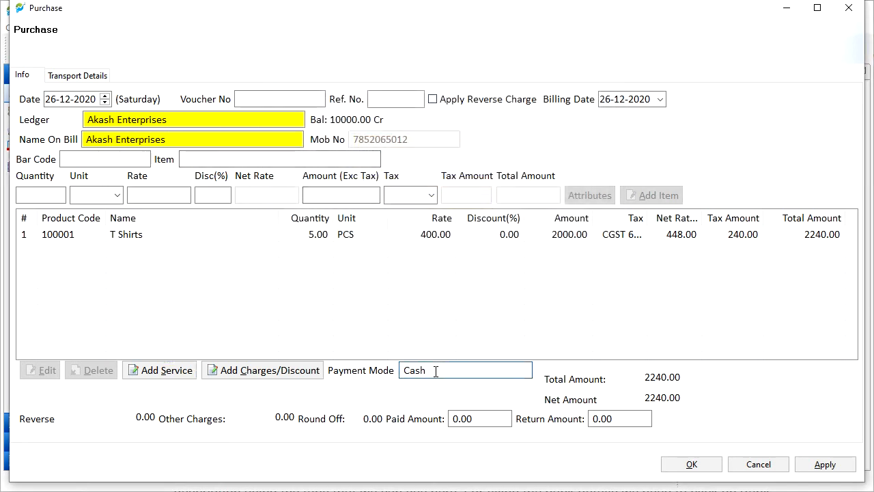
pyautogui.press('BackSpace')
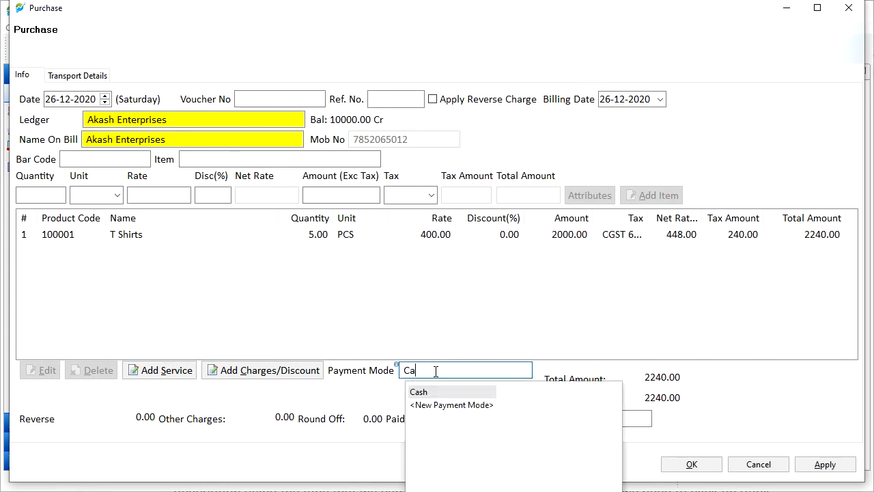
pyautogui.press('BackSpace')
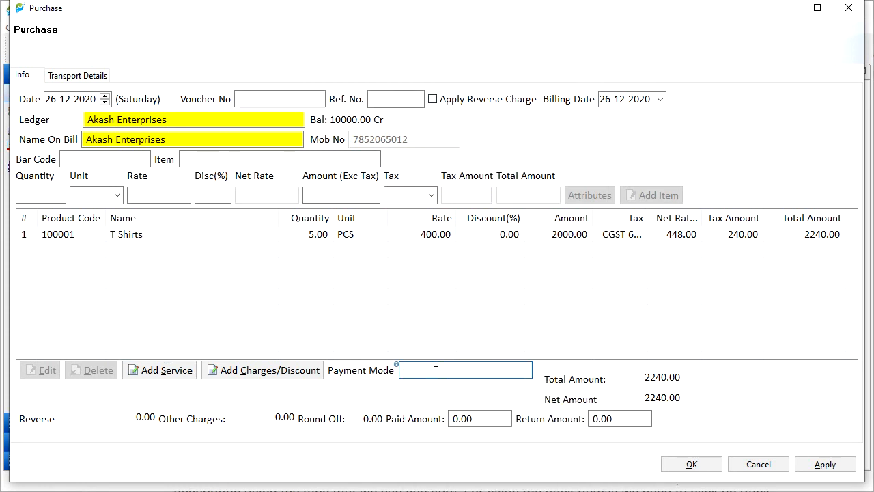
pyautogui.write('p')
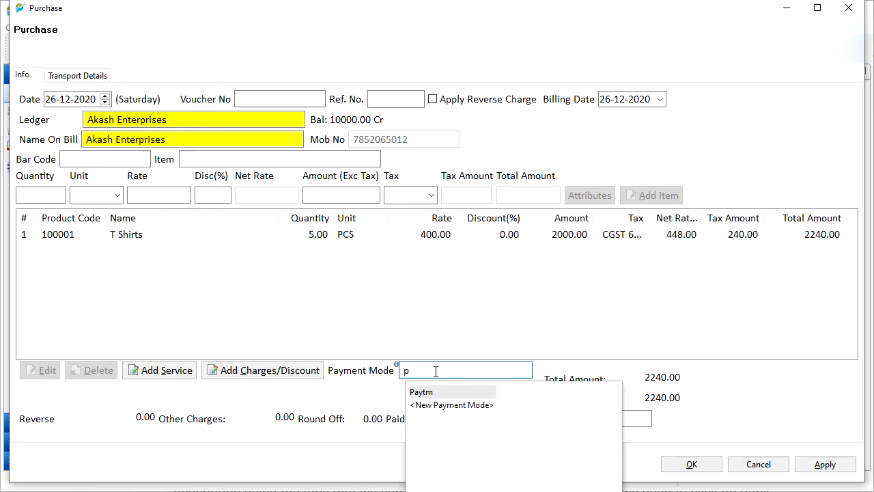
pyautogui.click(431, 399)
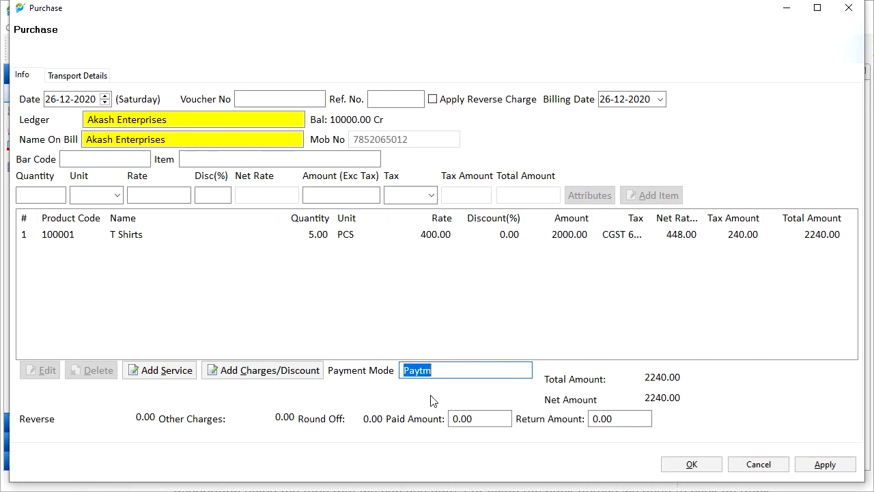
pyautogui.click(463, 418)
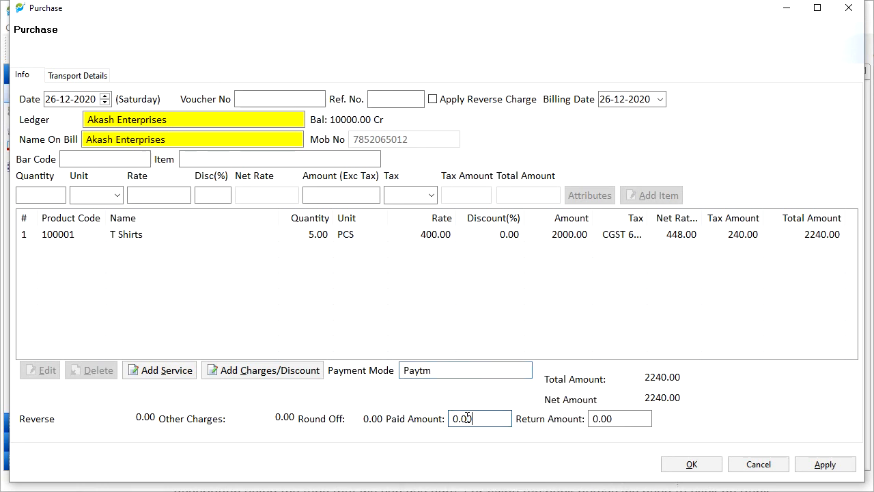
pyautogui.doubleClick(456, 418)
# View the purchase's transport details without filling them in, and save the purchase voucher.
pyautogui.click(87, 75)
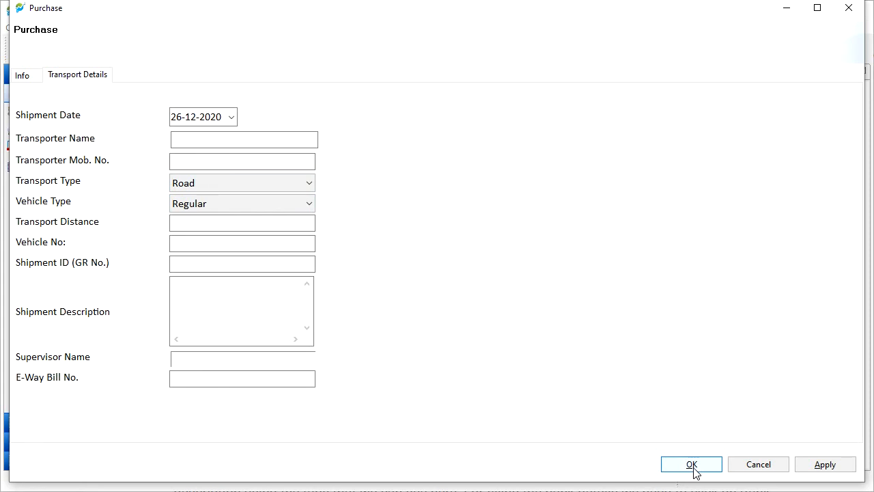
pyautogui.click(22, 75)
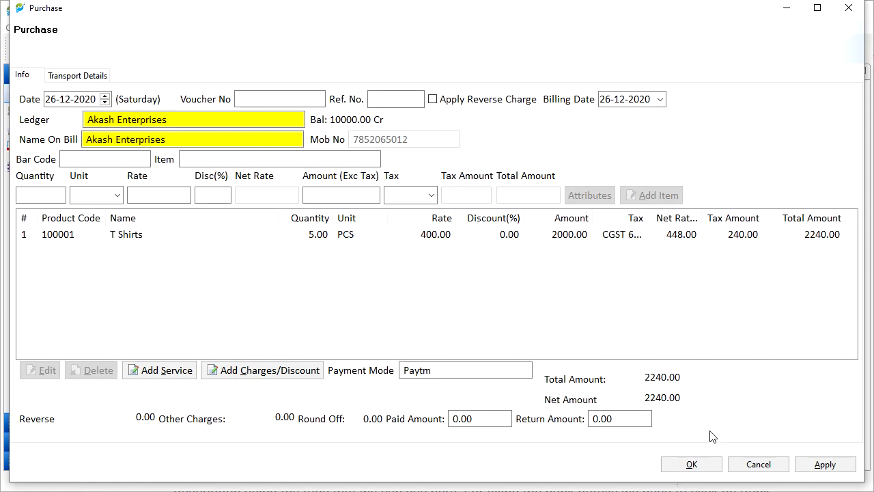
pyautogui.click(705, 467)
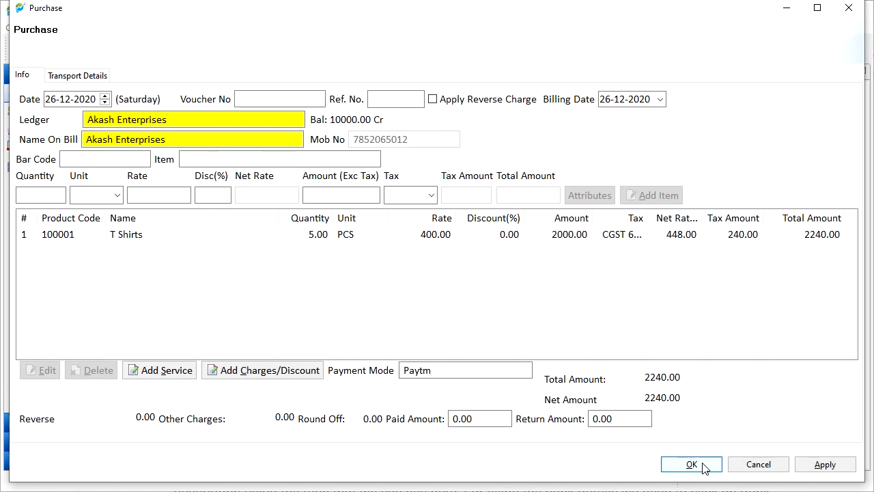
pyautogui.click(706, 468)
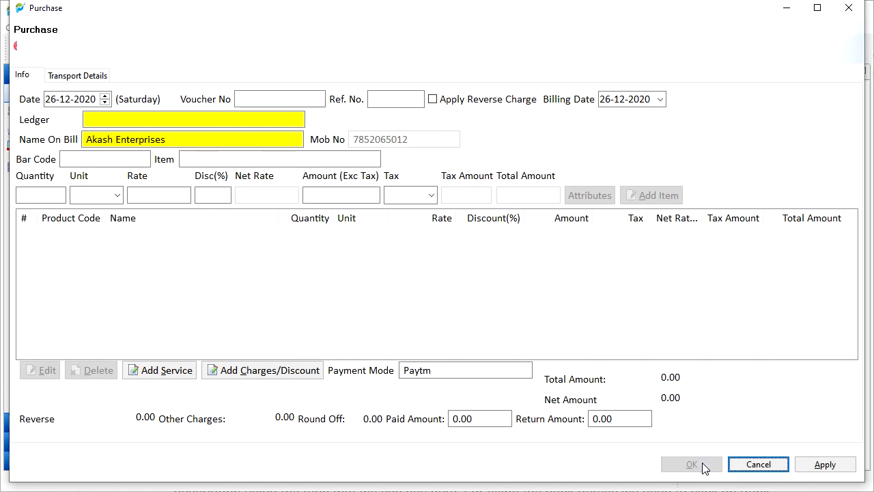